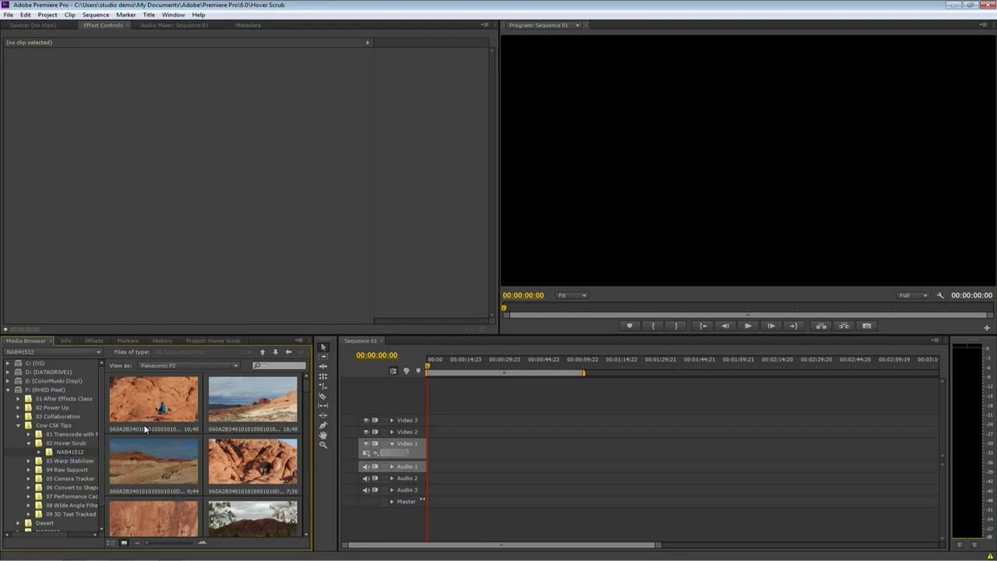
# Step: Maximize the Media Browser and enlarge the NAB41512 clip thumbnails, scrolling through them
pyautogui.press('`')
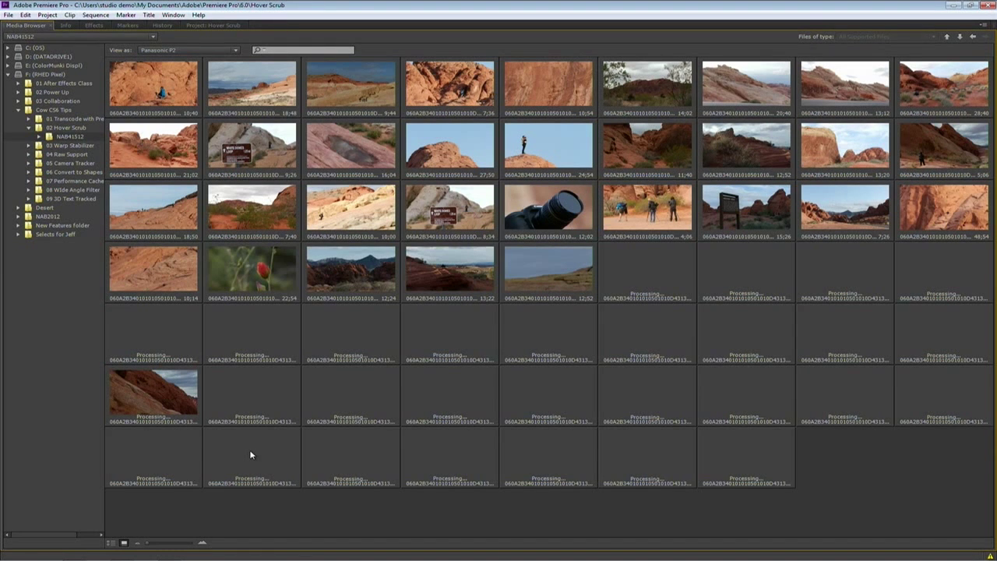
pyautogui.moveTo(147, 539); pyautogui.dragTo(200, 544)
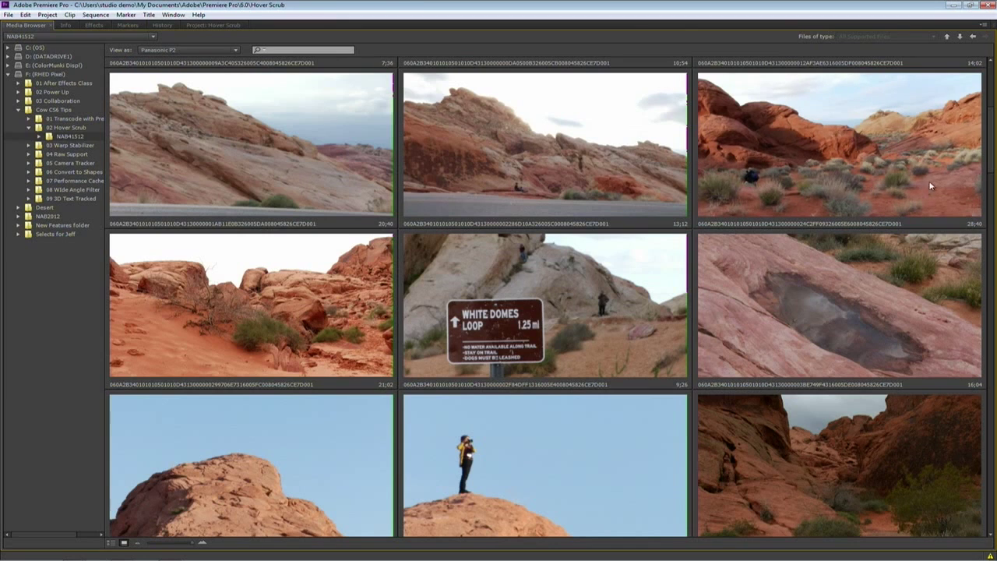
pyautogui.scroll(-5, 576, 205)
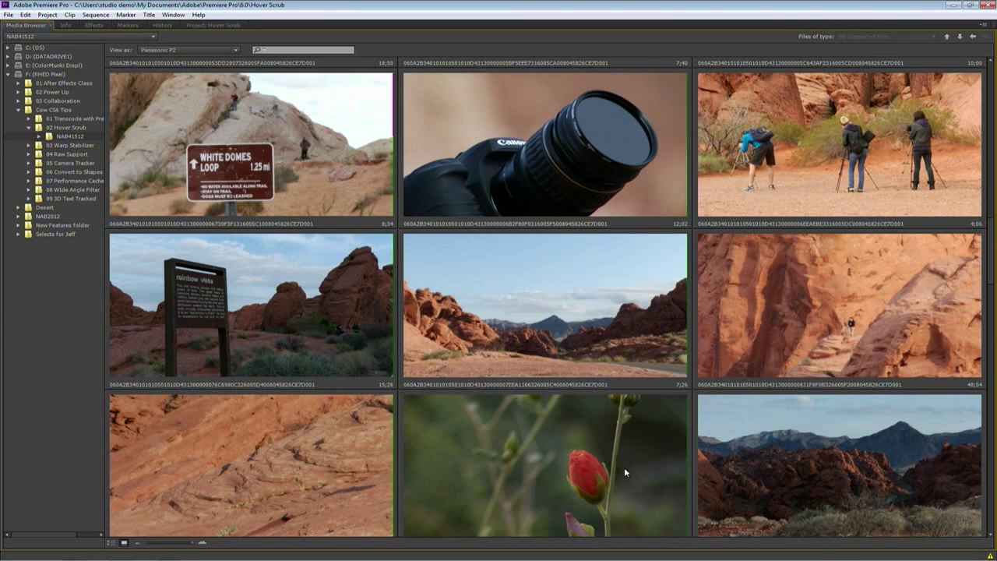
pyautogui.scroll(-2, 642, 426)
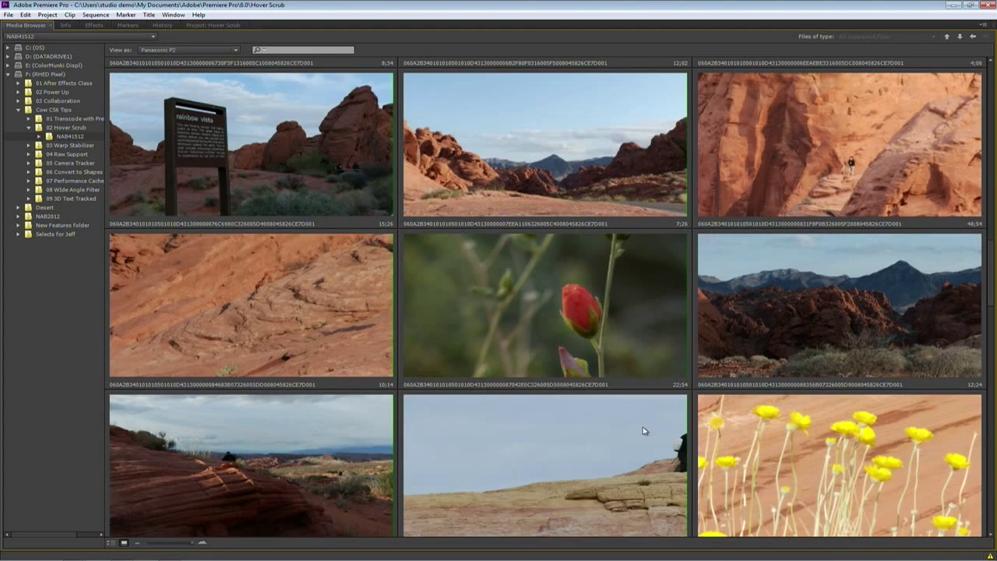
pyautogui.scroll(-2, 712, 405)
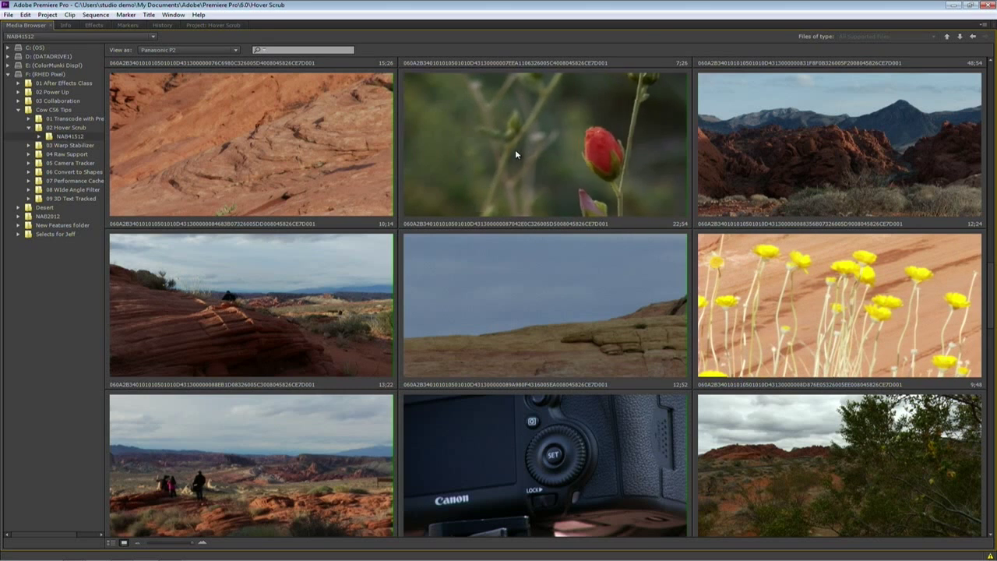
# Step: Import the red bud flower, people-at-overlook and red rock valley clips into the project
pyautogui.click(535, 161)
pyautogui.rightClick(535, 160)
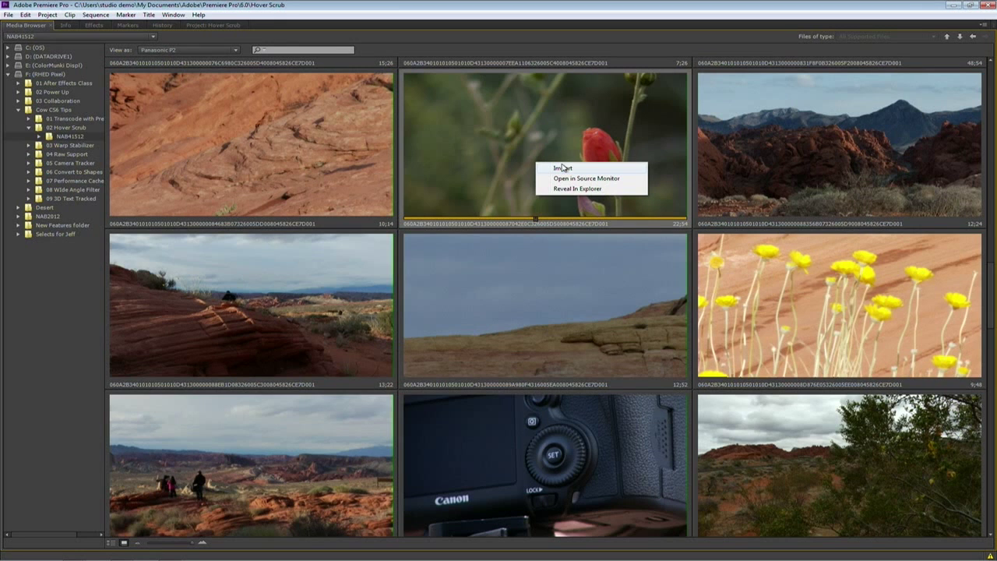
pyautogui.click(564, 170)
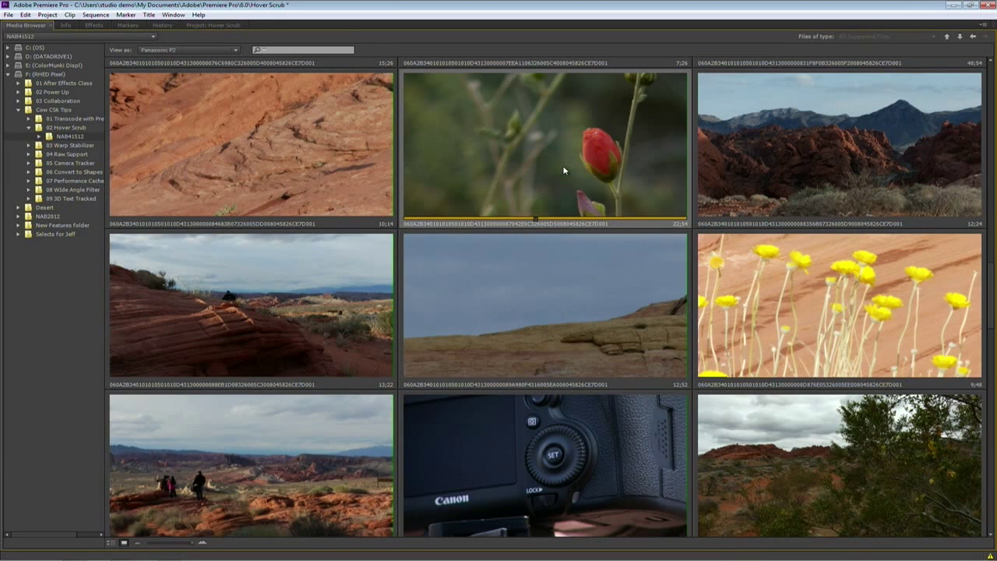
pyautogui.scroll(-2, 707, 165)
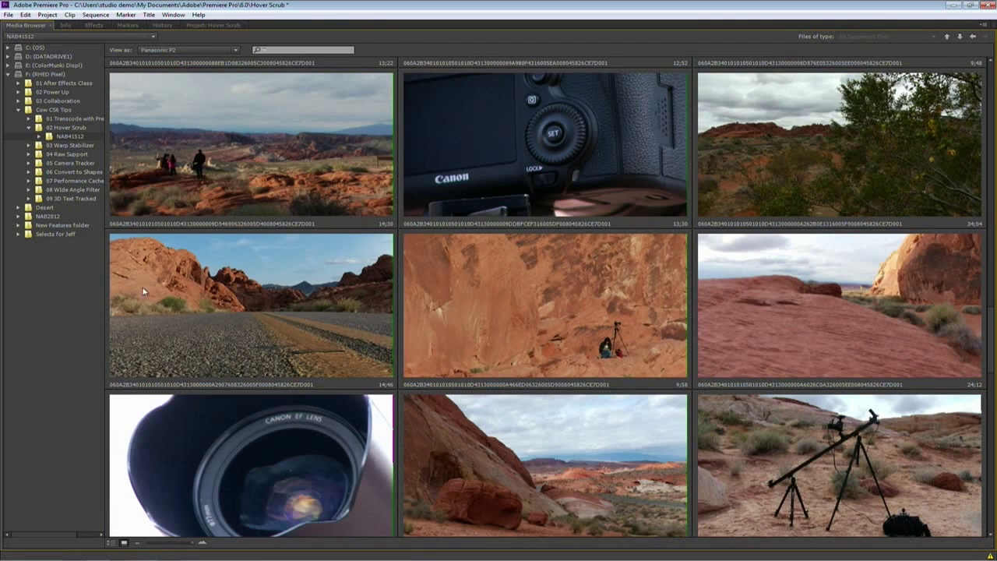
pyautogui.rightClick(287, 160)
pyautogui.click(336, 167)
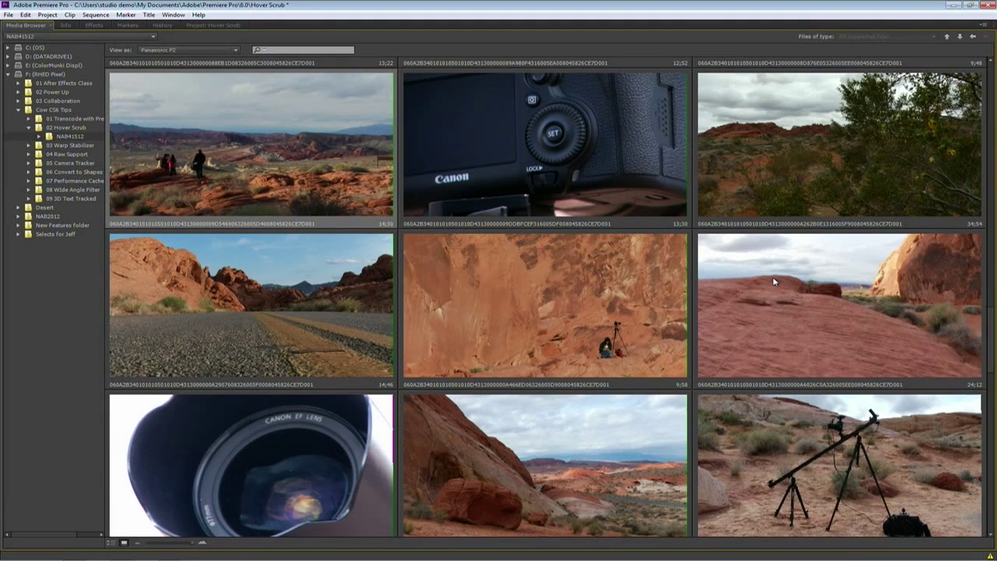
pyautogui.scroll(-3, 503, 76)
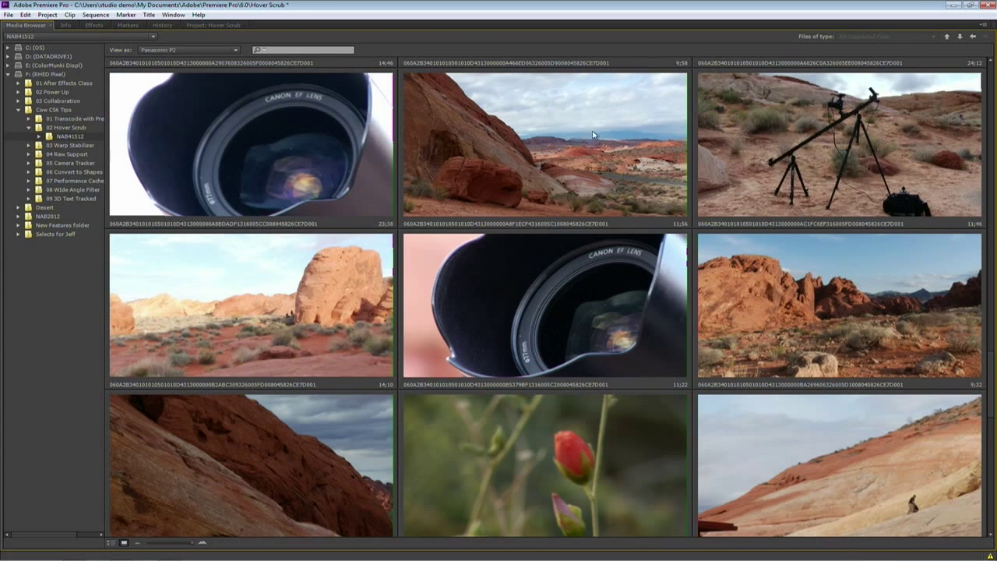
pyautogui.rightClick(548, 136)
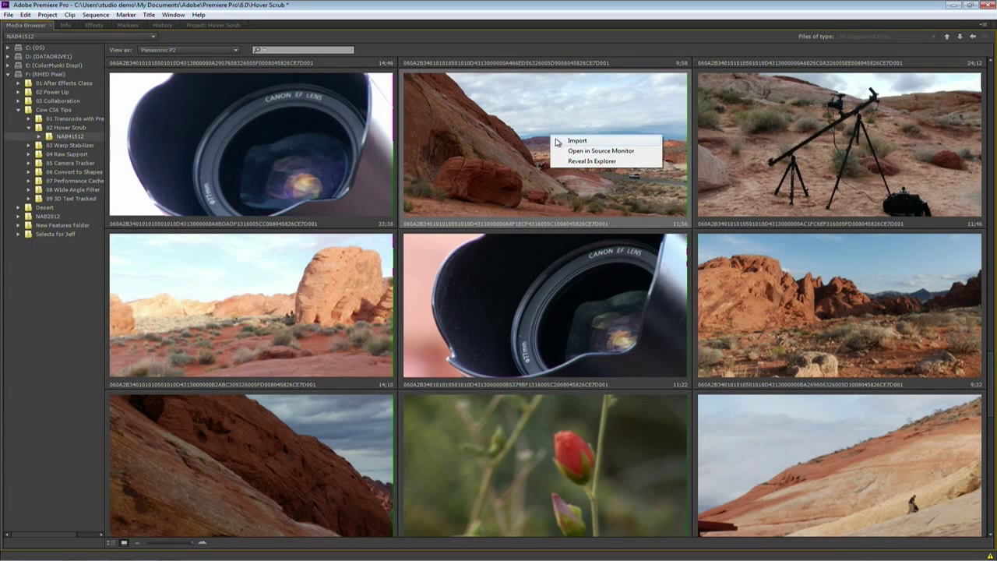
pyautogui.click(577, 141)
# Step: Import the cloudy landscape, pale rock formations, yellow flower and red canyon clips
pyautogui.scroll(-2, 596, 164)
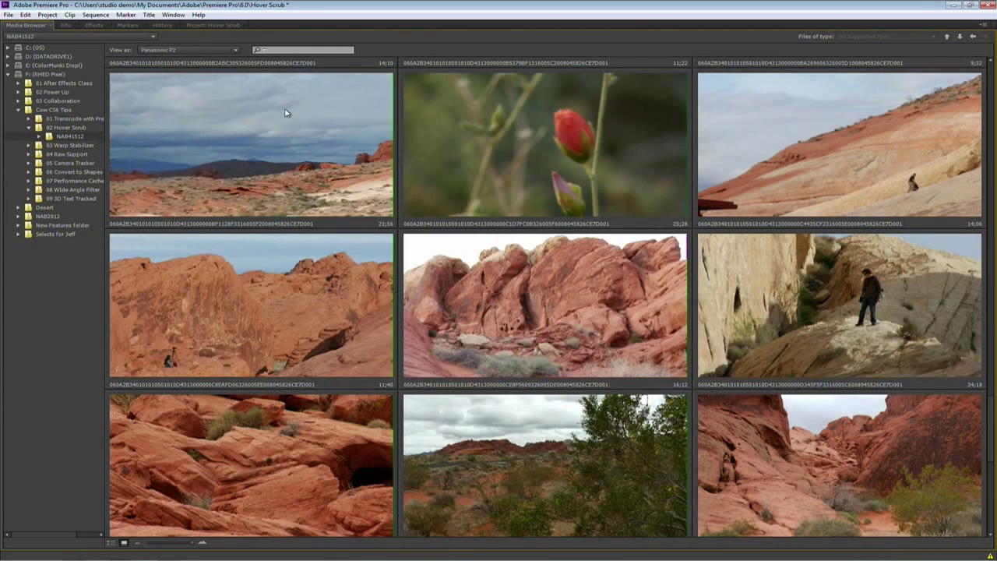
pyautogui.rightClick(337, 117)
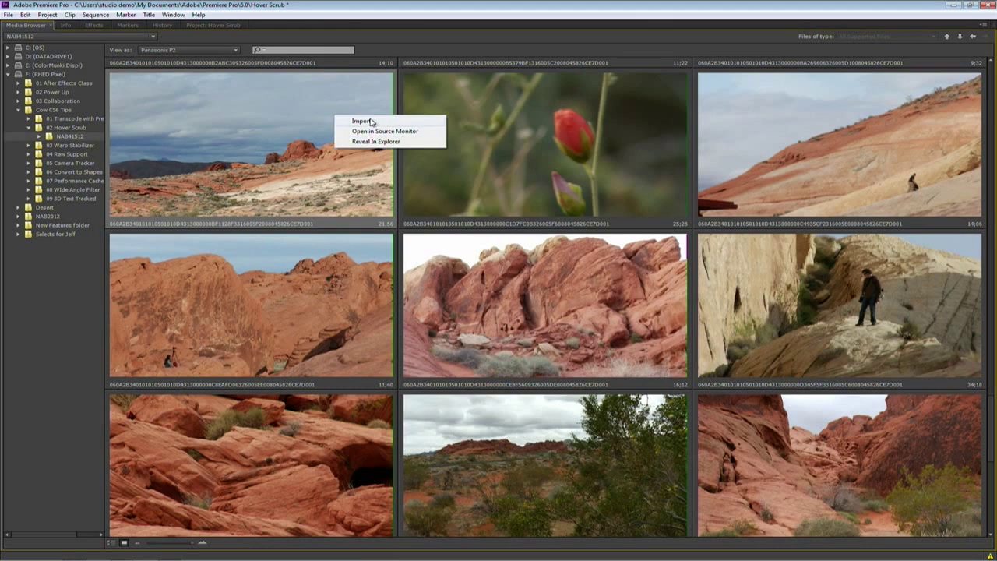
pyautogui.click(370, 121)
pyautogui.scroll(-1, 805, 271)
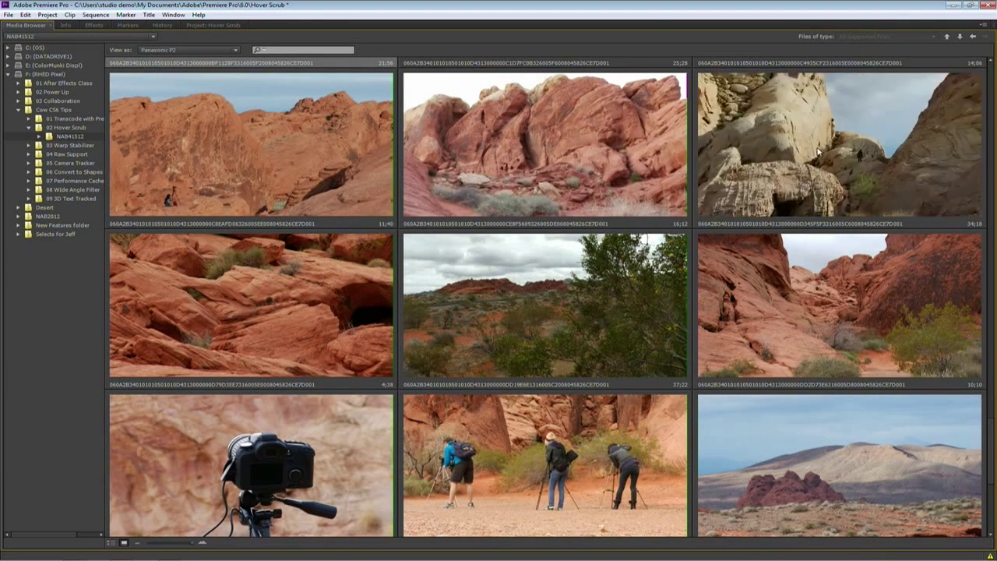
pyautogui.rightClick(886, 175)
pyautogui.click(913, 181)
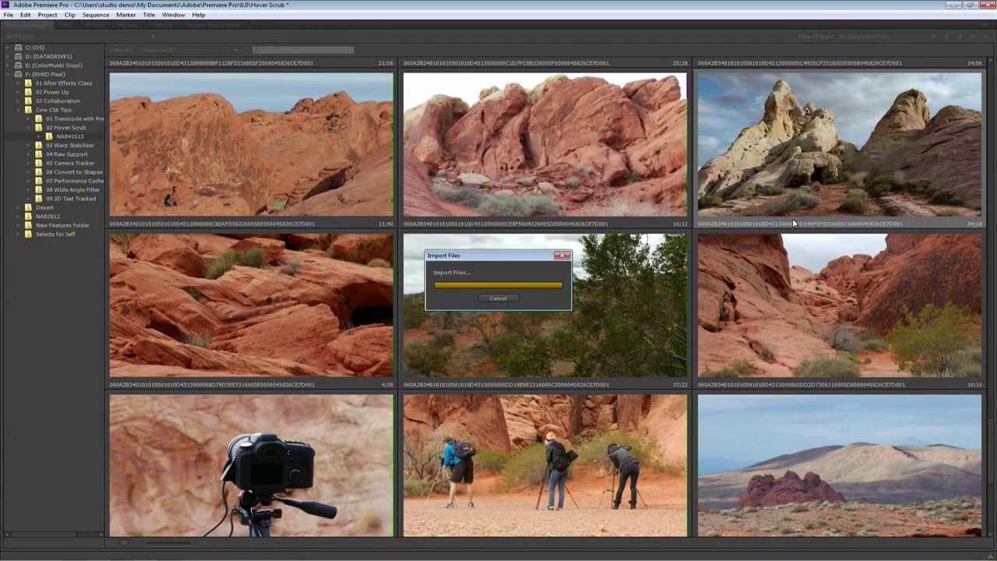
pyautogui.scroll(-1, 791, 224)
pyautogui.scroll(-1, 791, 224)
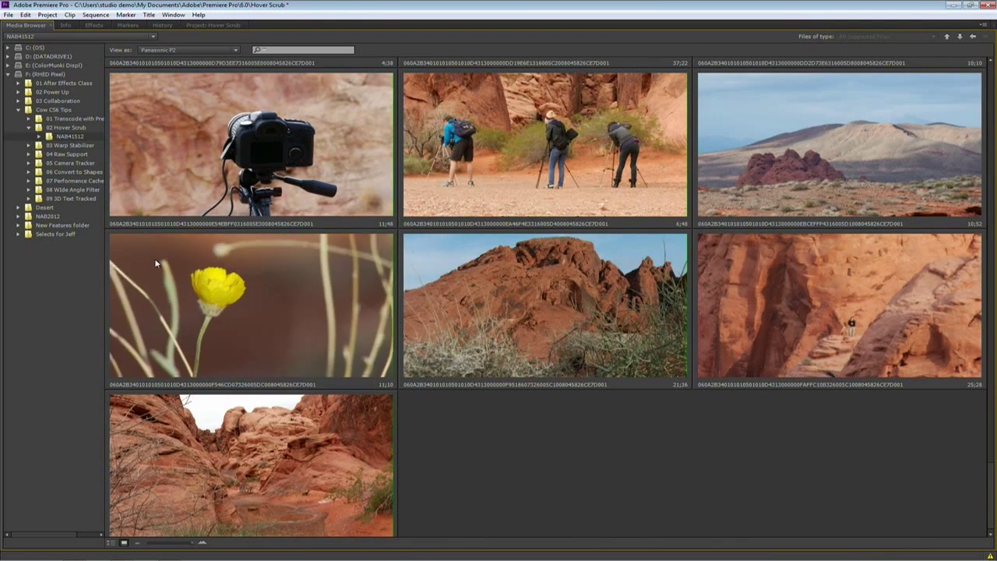
pyautogui.rightClick(234, 267)
pyautogui.click(260, 270)
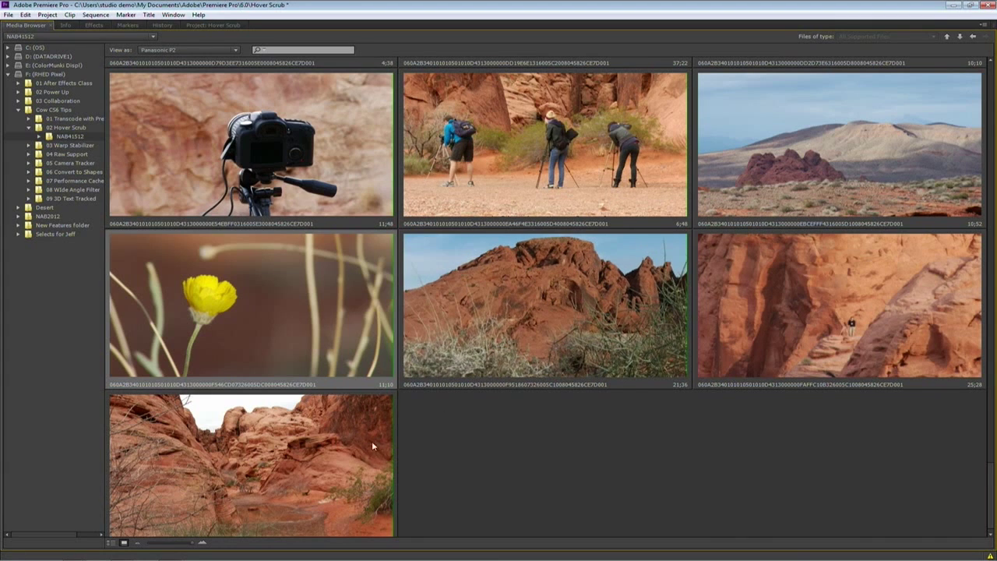
pyautogui.rightClick(255, 436)
pyautogui.click(280, 444)
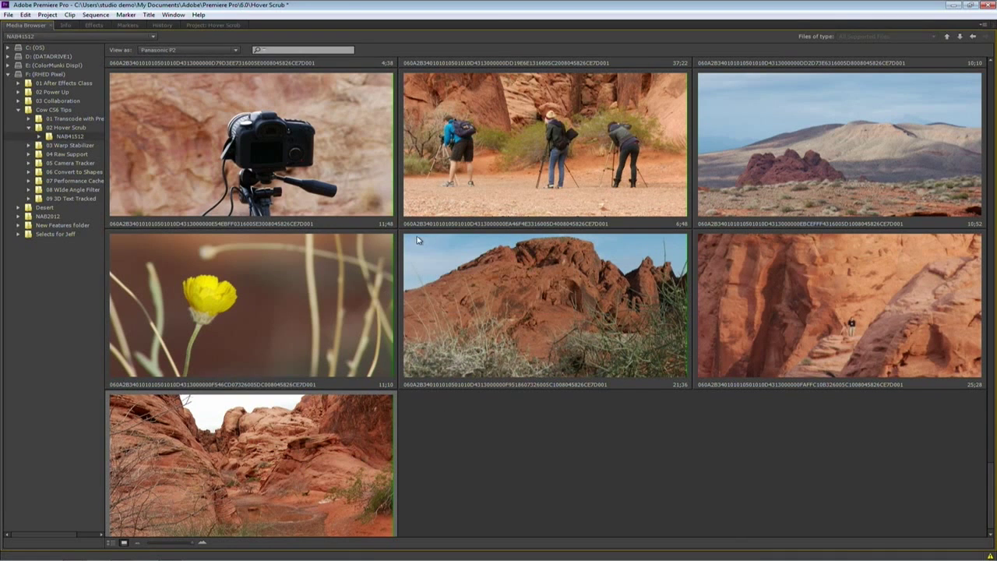
# Step: Restore the editing workspace and bring up the Project: Hover Scrub panel
pyautogui.press('`')
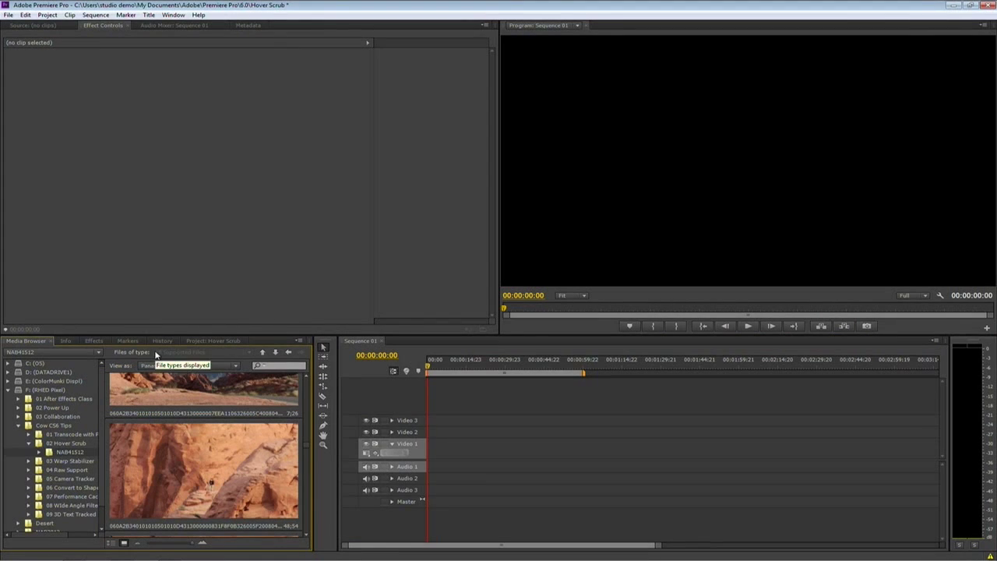
pyautogui.click(173, 15)
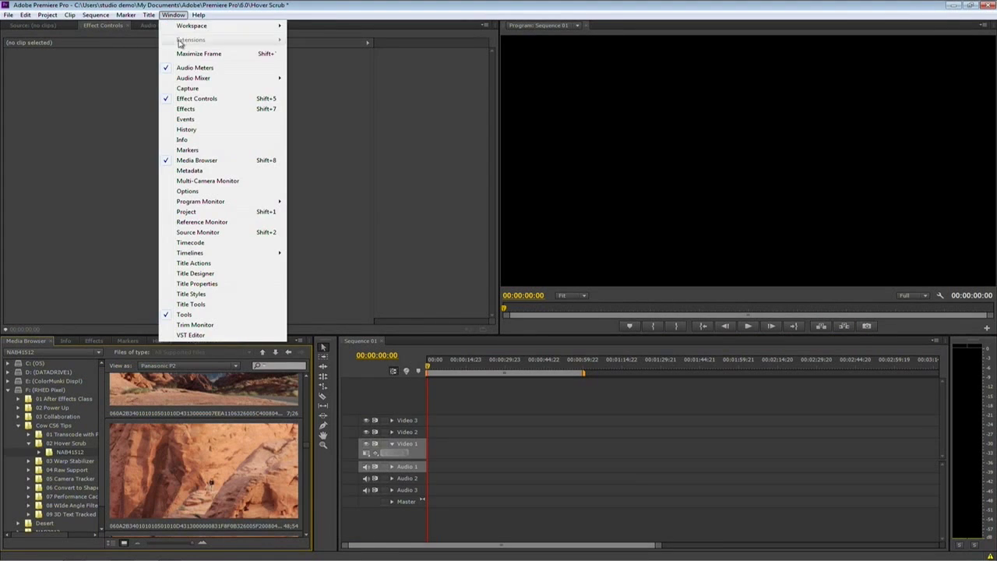
pyautogui.click(204, 213)
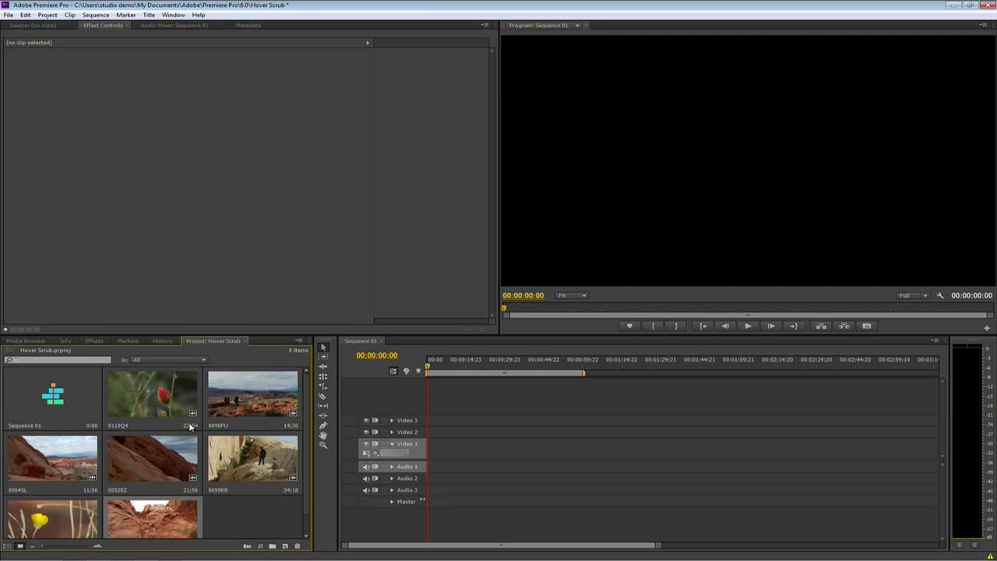
# Step: Show the project items in Icon View with enlarged thumbnails, two per row
pyautogui.click(6, 546)
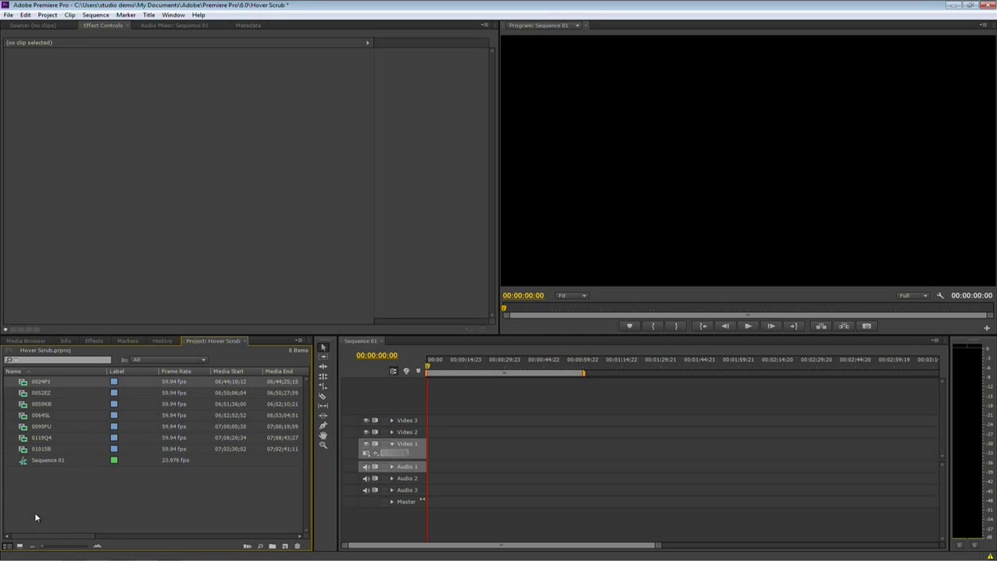
pyautogui.click(19, 546)
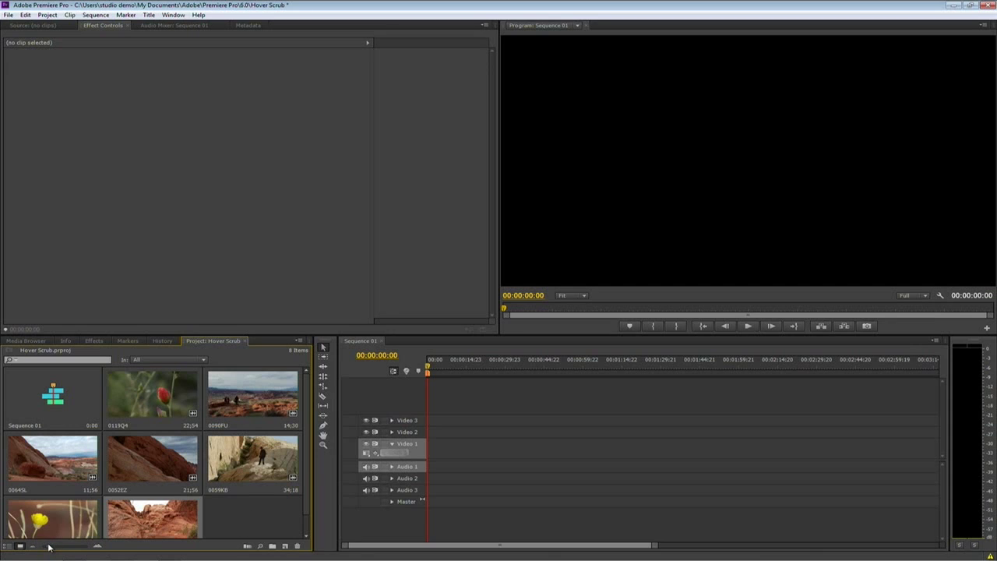
pyautogui.moveTo(48, 546)
pyautogui.mouseDown()
pyautogui.moveTo(97, 548)
pyautogui.moveTo(56, 552)
pyautogui.mouseUp()
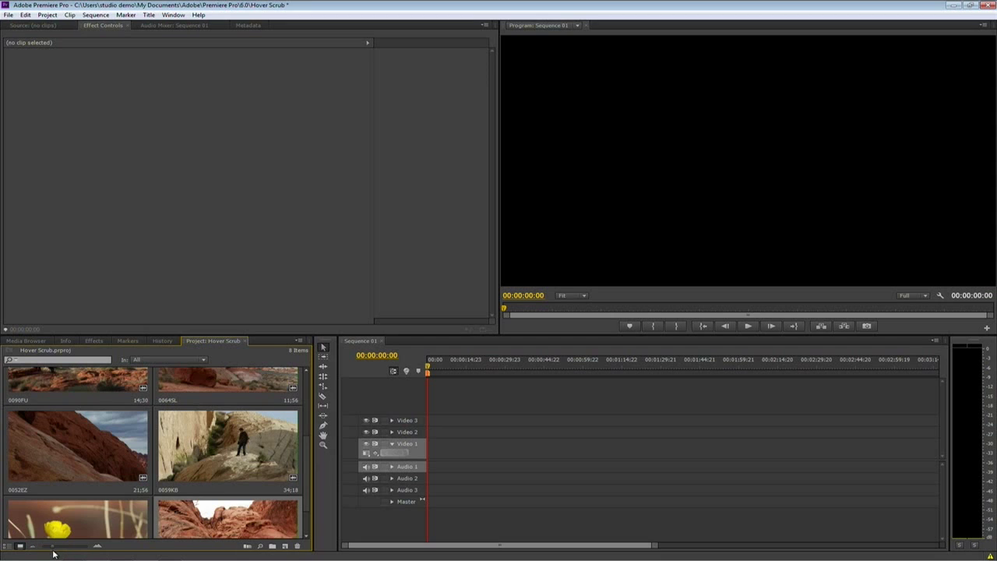
pyautogui.scroll(4, 167, 463)
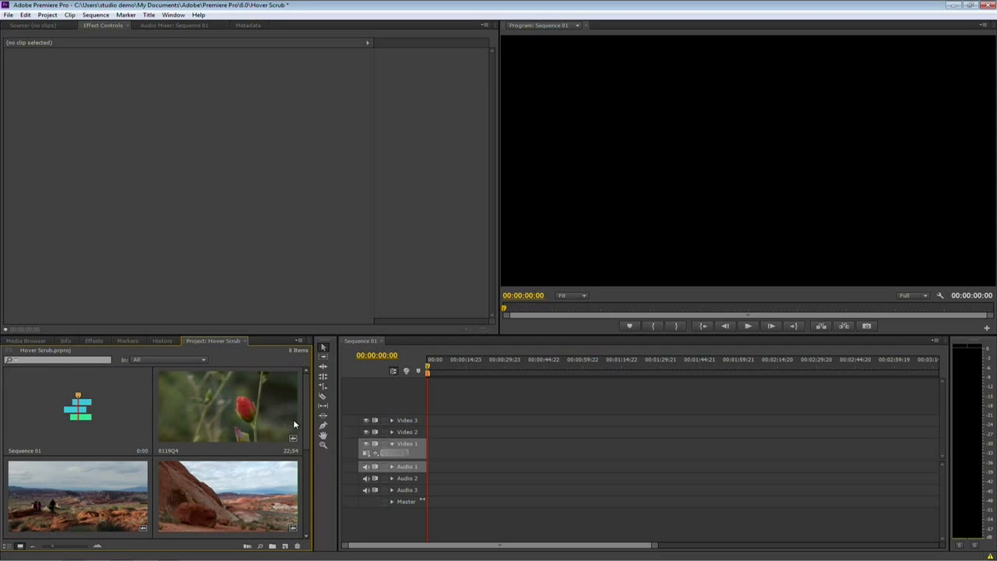
# Step: Preview the project clips from 0119Q4 onward and select the 0059KB hiker clip
pyautogui.click(218, 422)
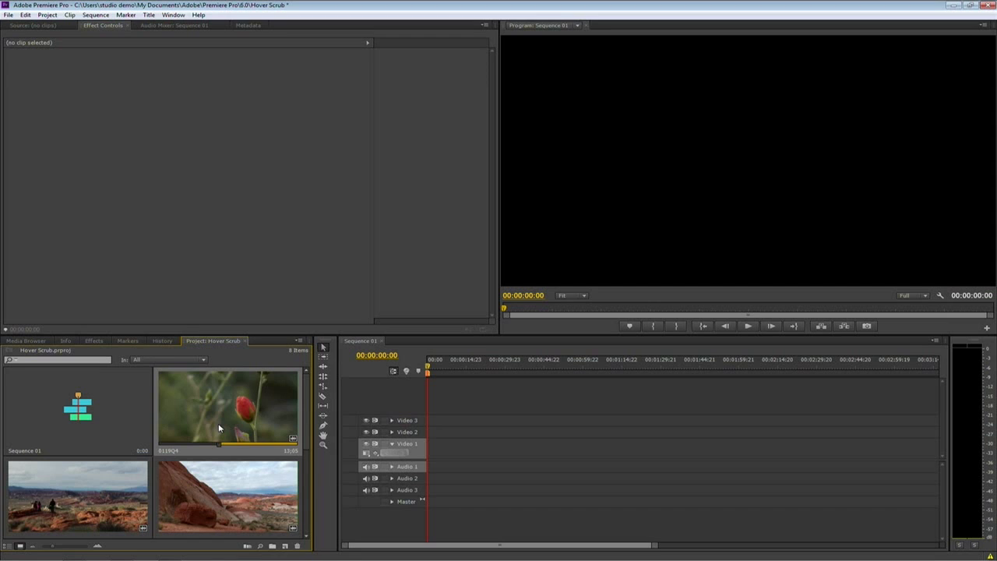
pyautogui.scroll(-2, 218, 427)
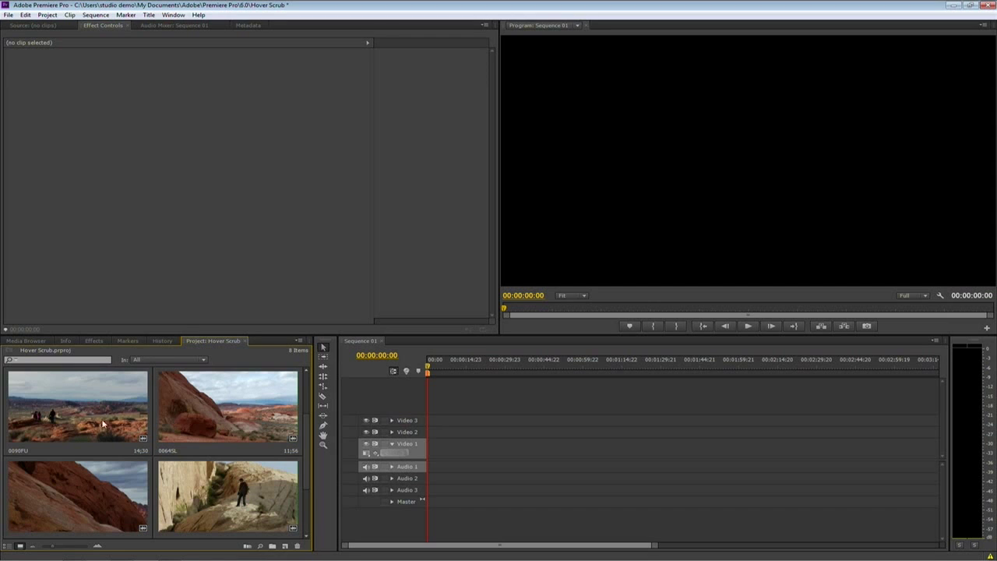
pyautogui.scroll(-2, 127, 461)
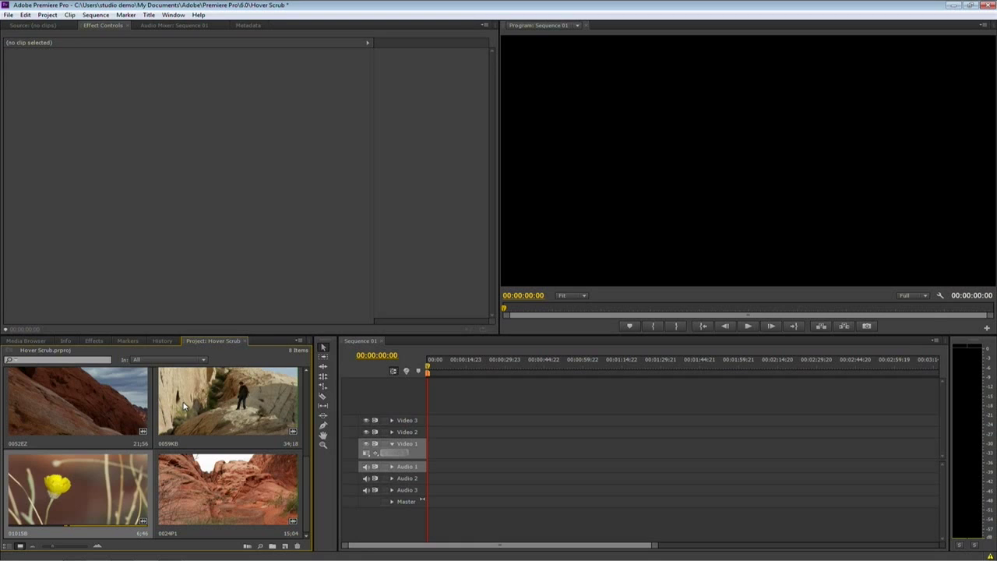
pyautogui.click(238, 405)
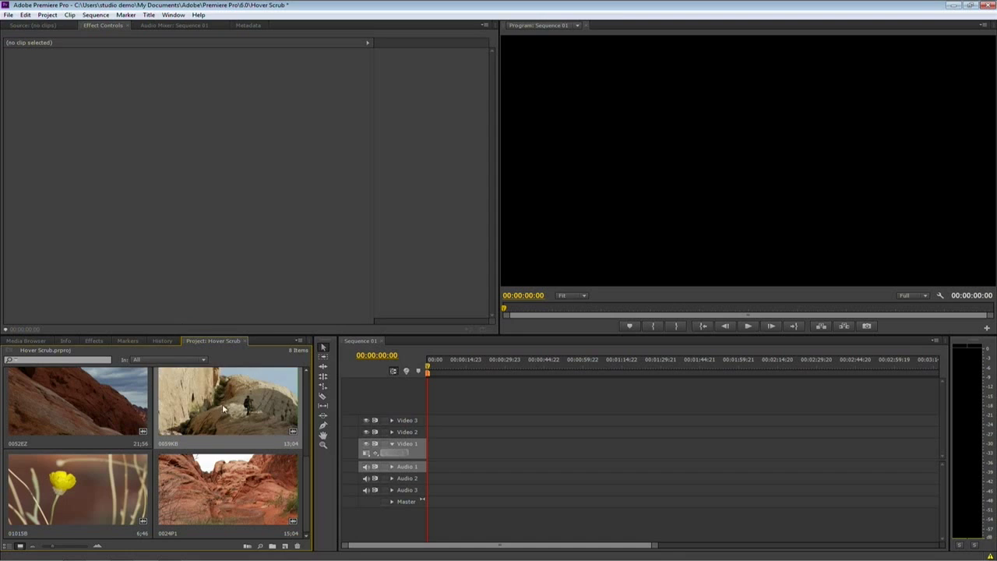
# Step: Insert the marked 0059KB clip at the start of Sequence 01 with the comma key
pyautogui.click(32, 25)
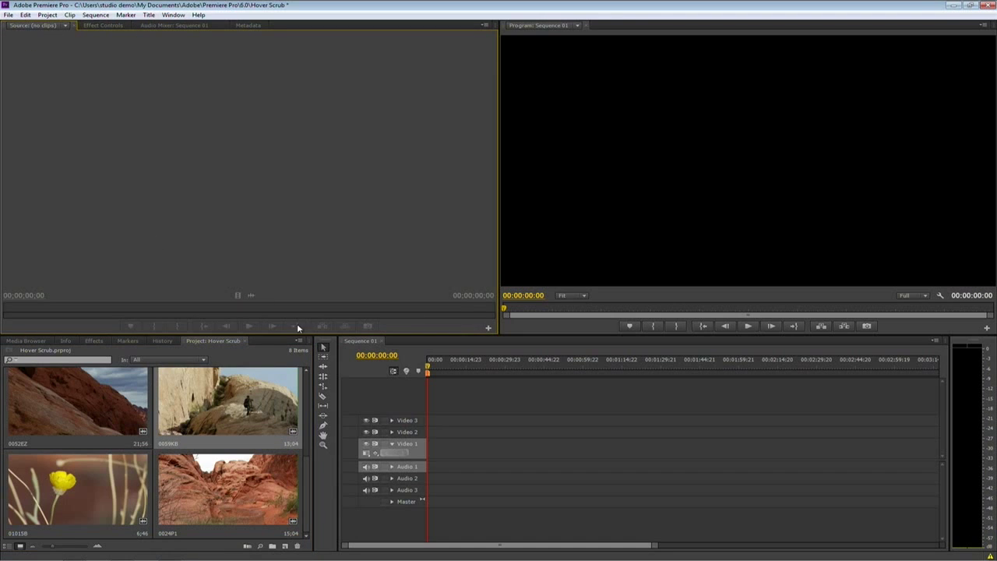
pyautogui.click(247, 394)
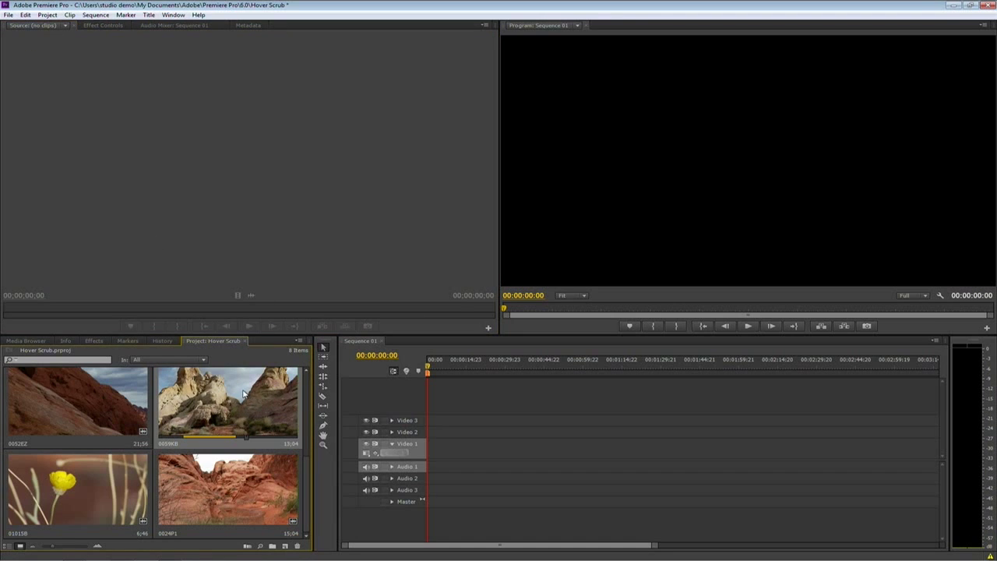
pyautogui.press(',')
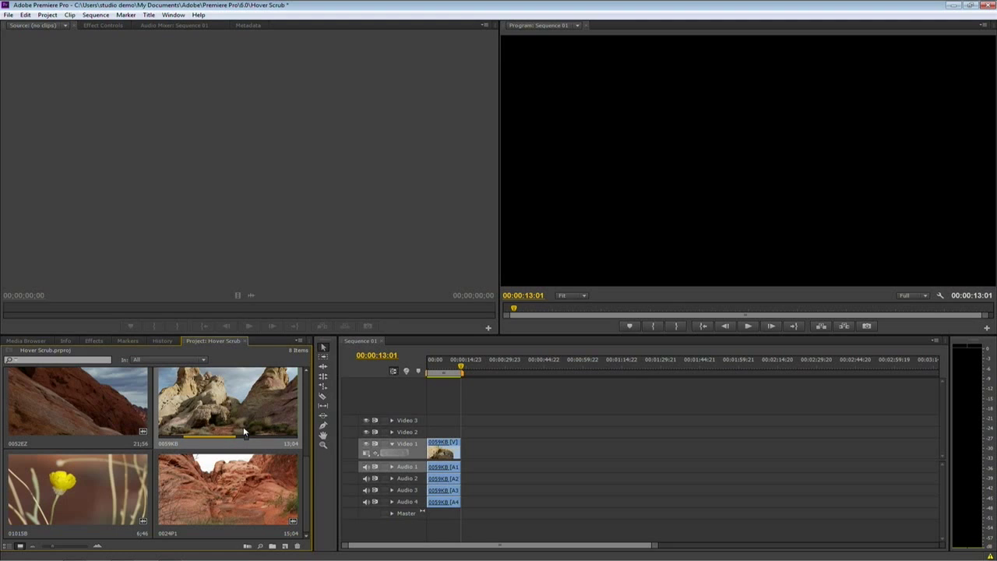
pyautogui.click(296, 344)
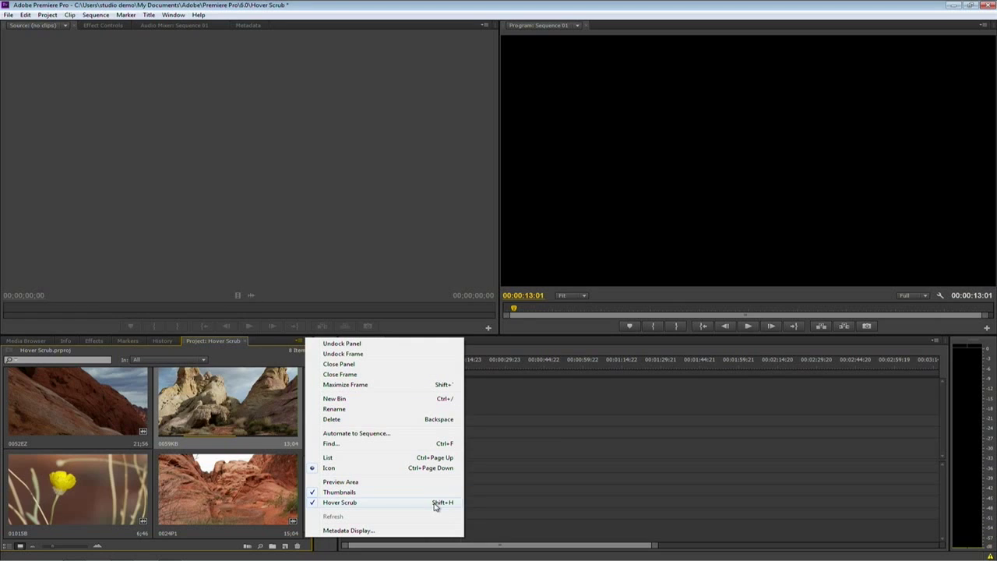
pyautogui.click(28, 342)
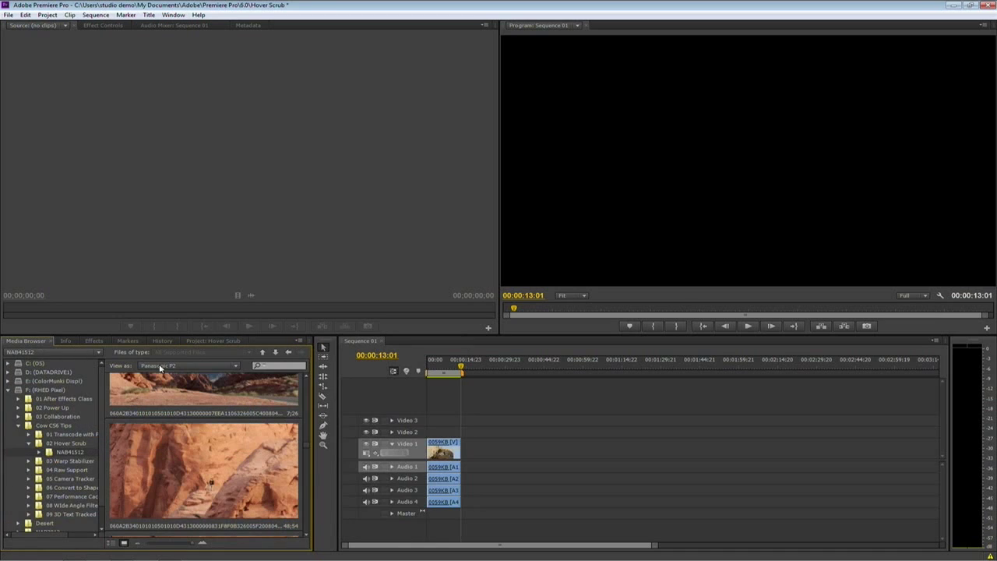
pyautogui.click(301, 342)
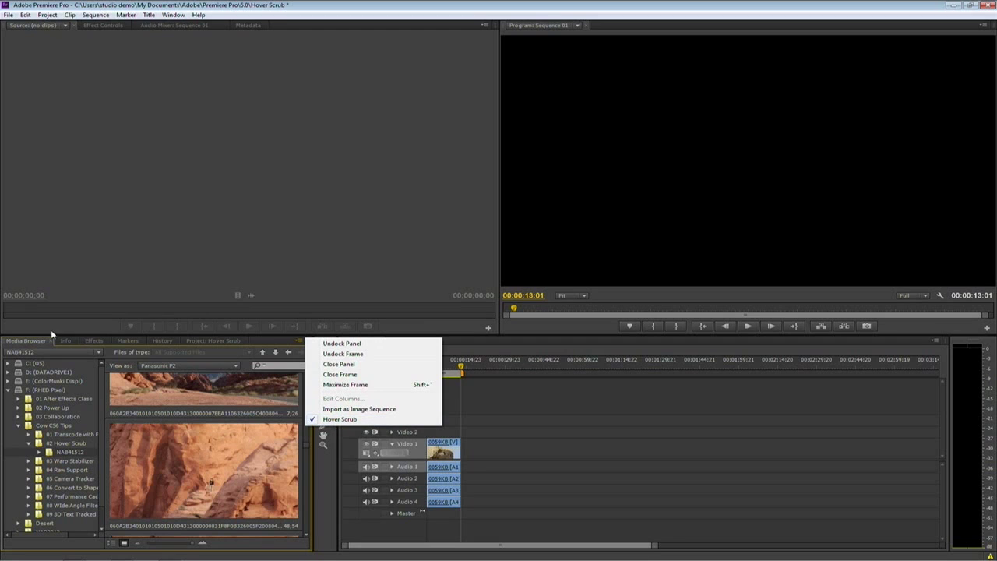
pyautogui.click(204, 342)
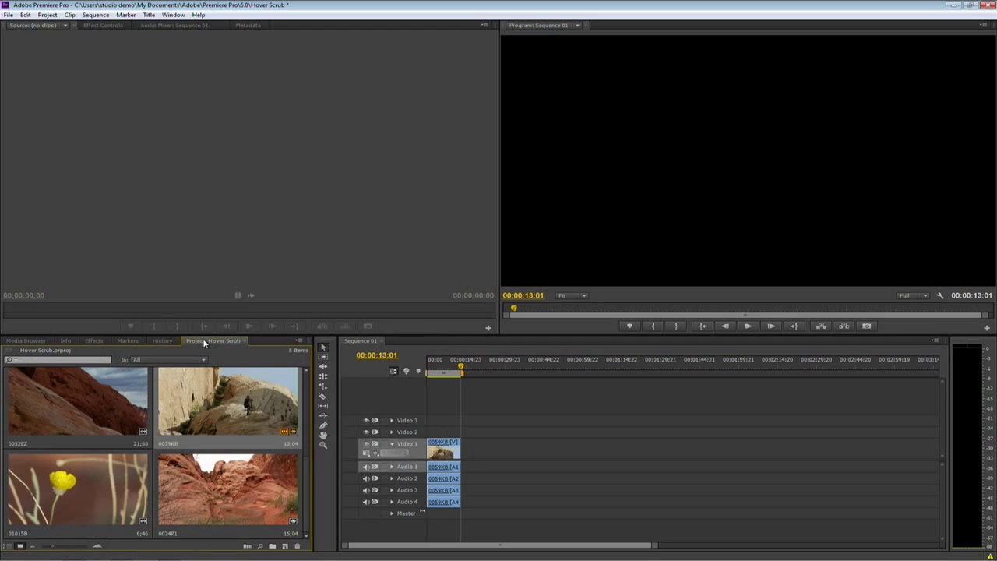